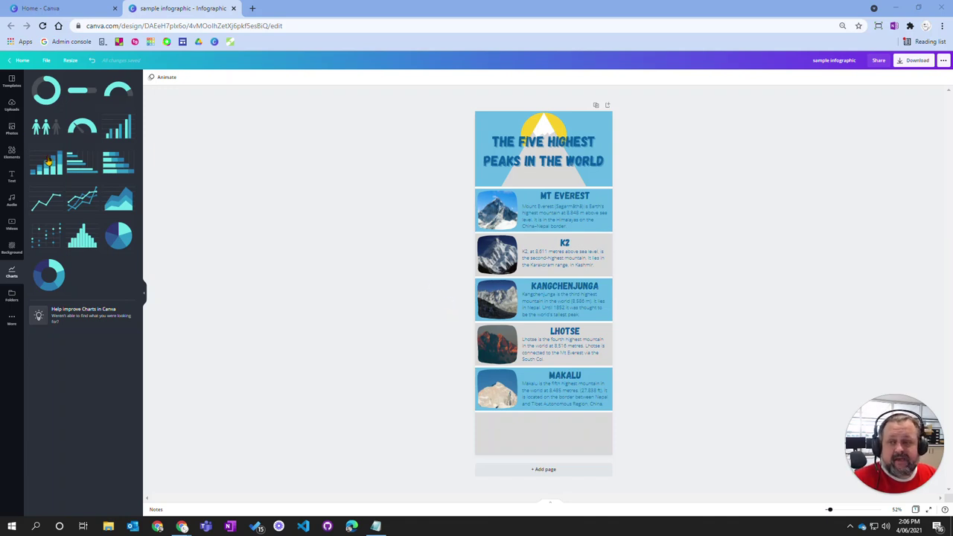
- Add a bar chart from Charts and fit it over the Lhotse and Makalu rows
left_click(11, 80)
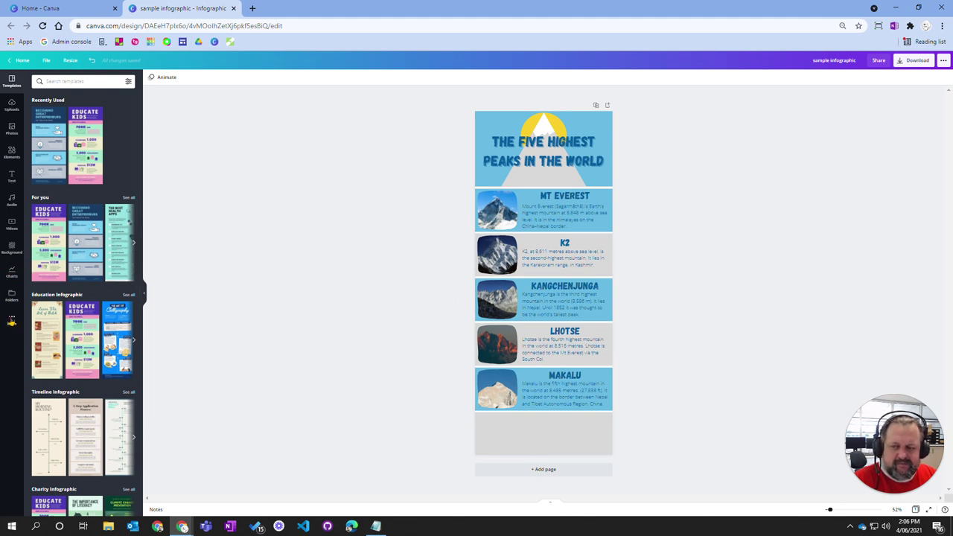
left_click(11, 321)
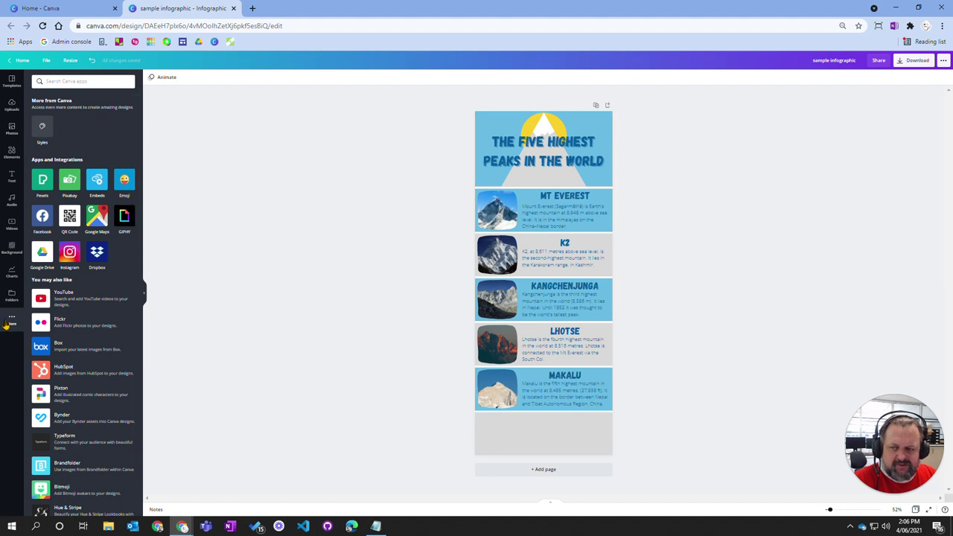
left_click(12, 272)
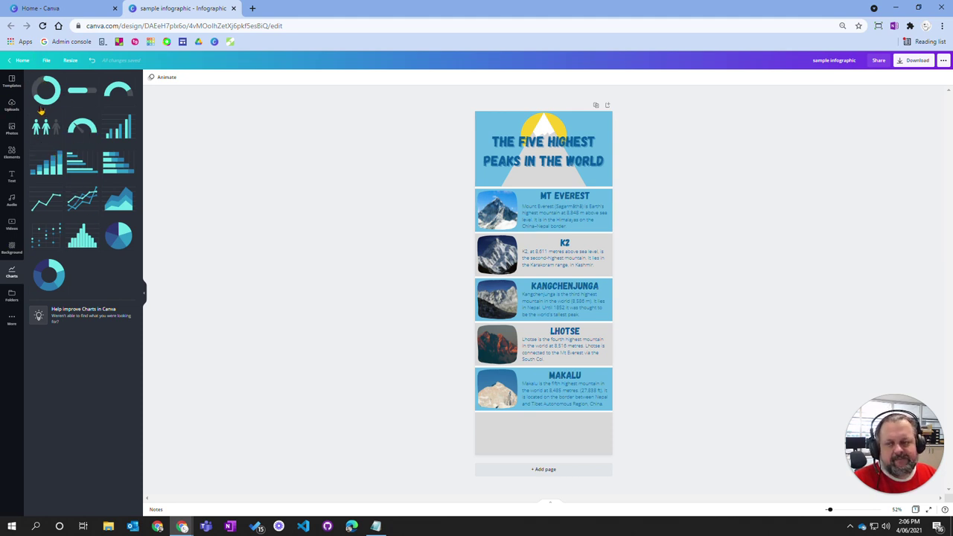
left_click(121, 131)
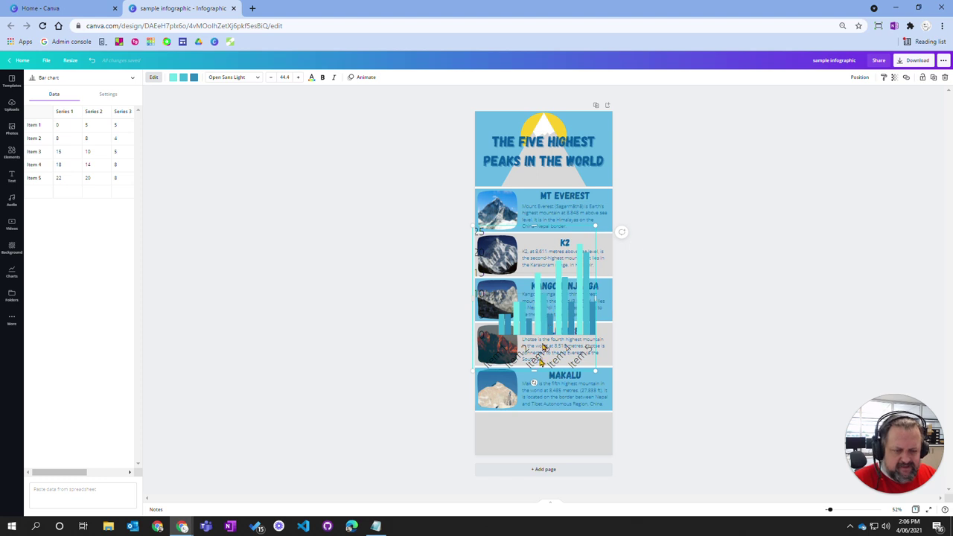
left_click_drag(543, 348, 548, 410)
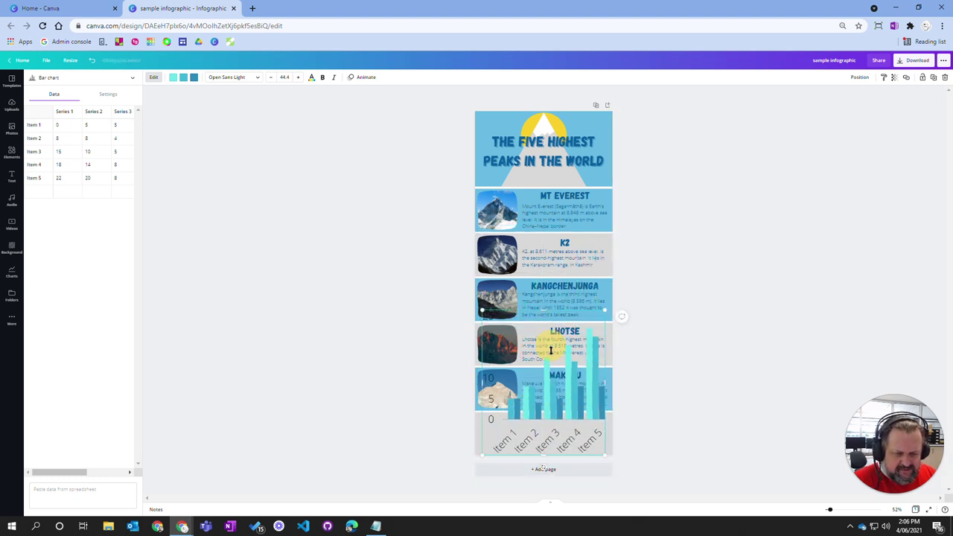
left_click_drag(551, 349, 551, 322)
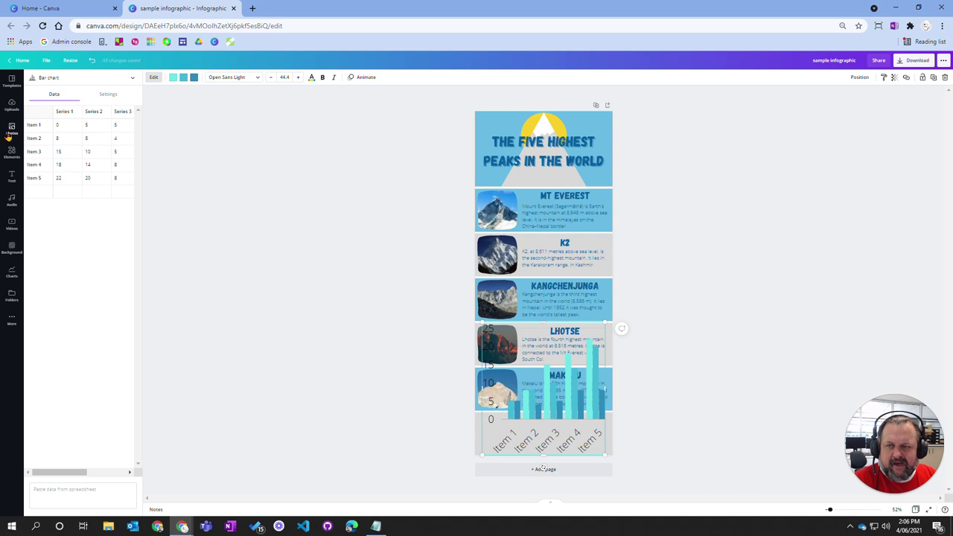
- Clear the Series 2 heading and its values for Items 2 through 5
left_click(95, 113)
left_click(86, 177)
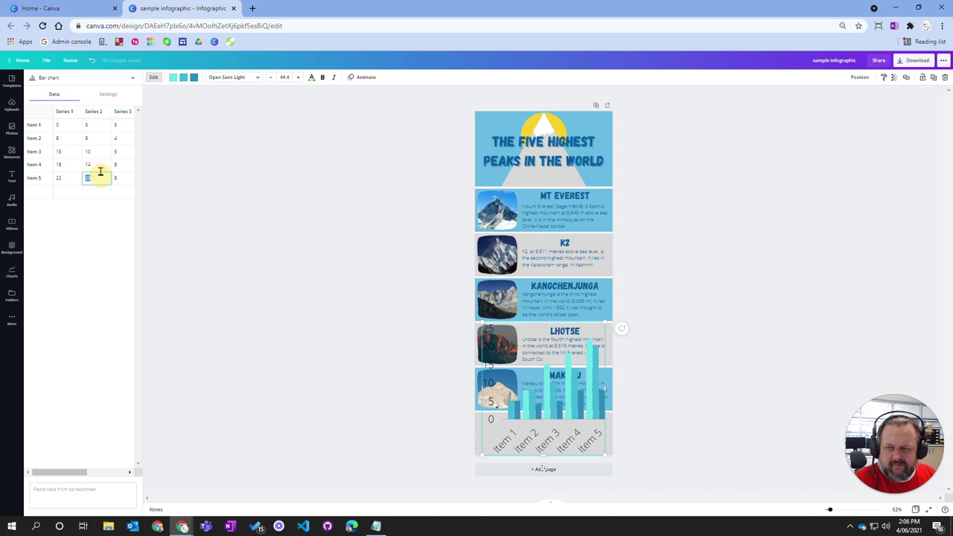
left_click(90, 113)
left_click(92, 113)
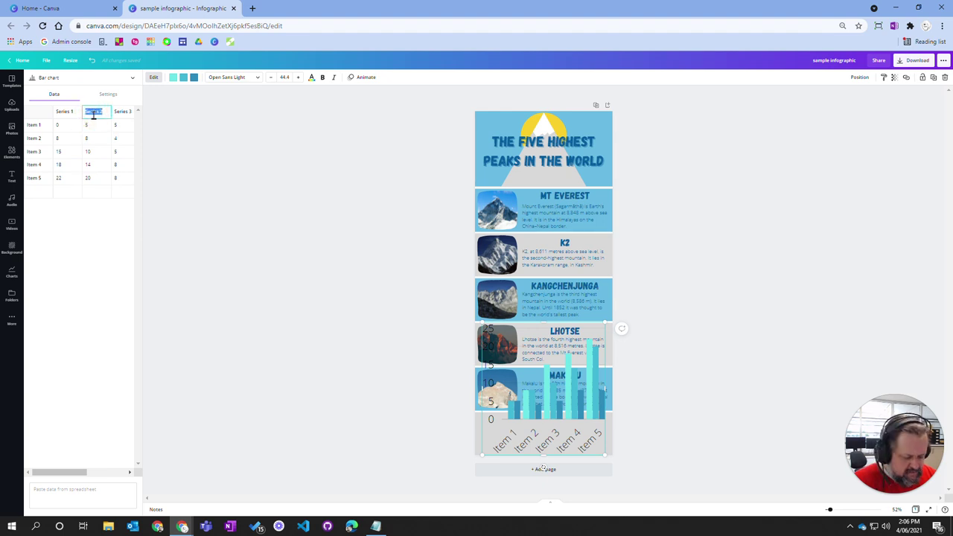
key("BackSpace")
left_click(95, 138)
key("BackSpace")
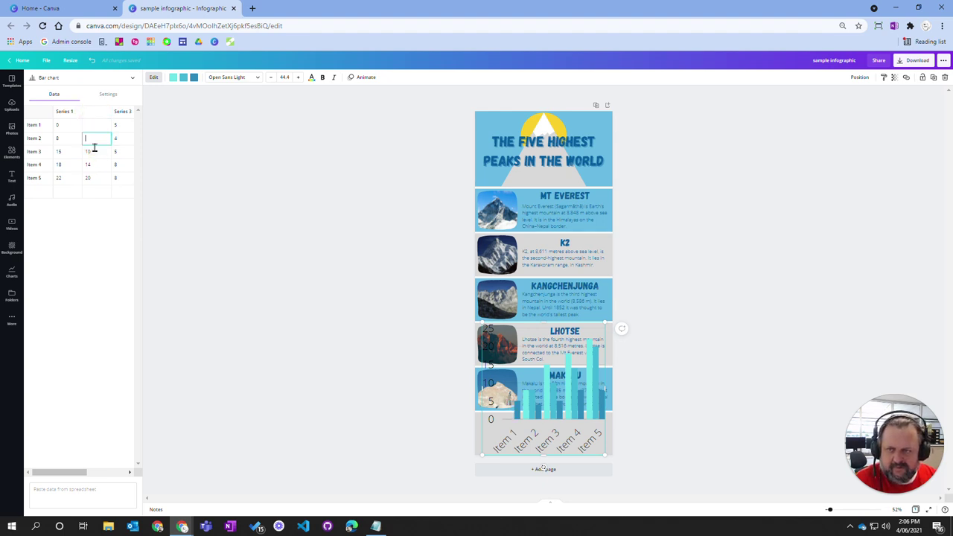
left_click(93, 151)
key("BackSpace")
left_click(96, 164)
key("BackSpace")
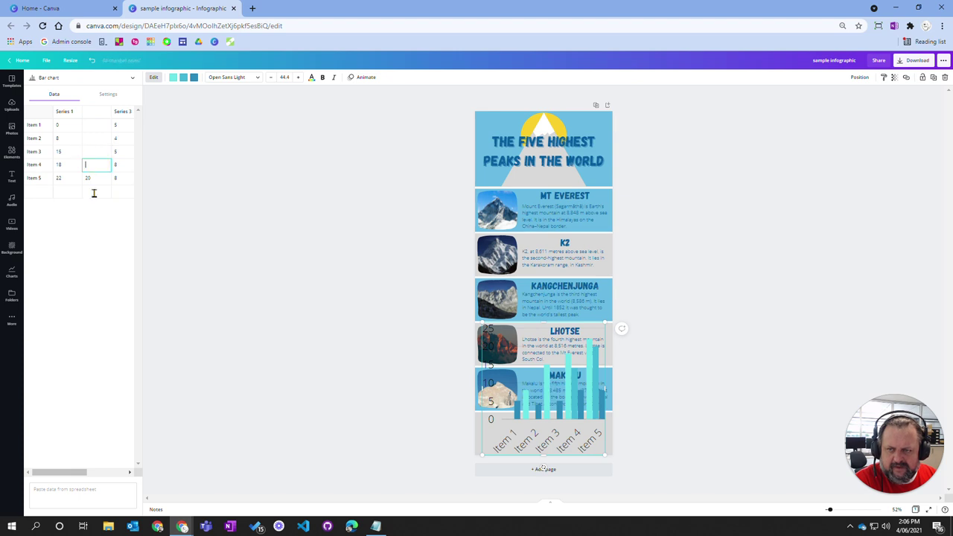
left_click(93, 178)
key("BackSpace")
- Clear the Series 3 heading and all five of its values, then close the data editor
left_click(117, 112)
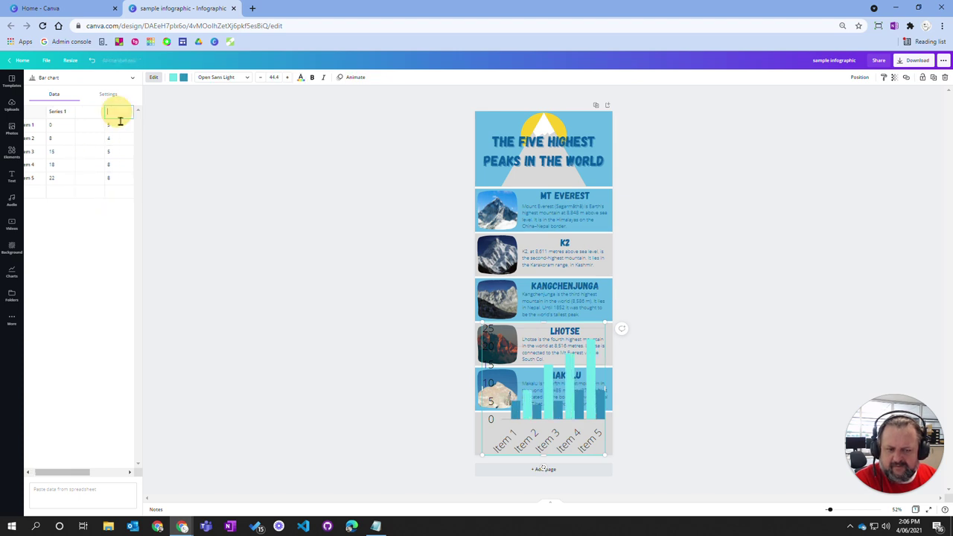
key("BackSpace")
left_click(116, 124)
key("BackSpace")
left_click(116, 137)
key("BackSpace")
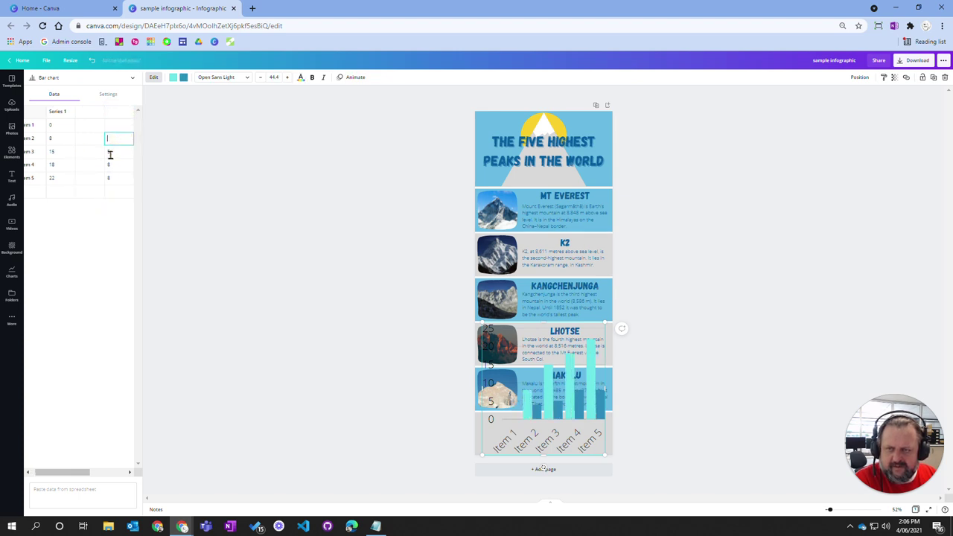
left_click(117, 152)
key("BackSpace")
left_click(117, 165)
key("BackSpace")
left_click(113, 178)
key("BackSpace")
left_click(438, 433)
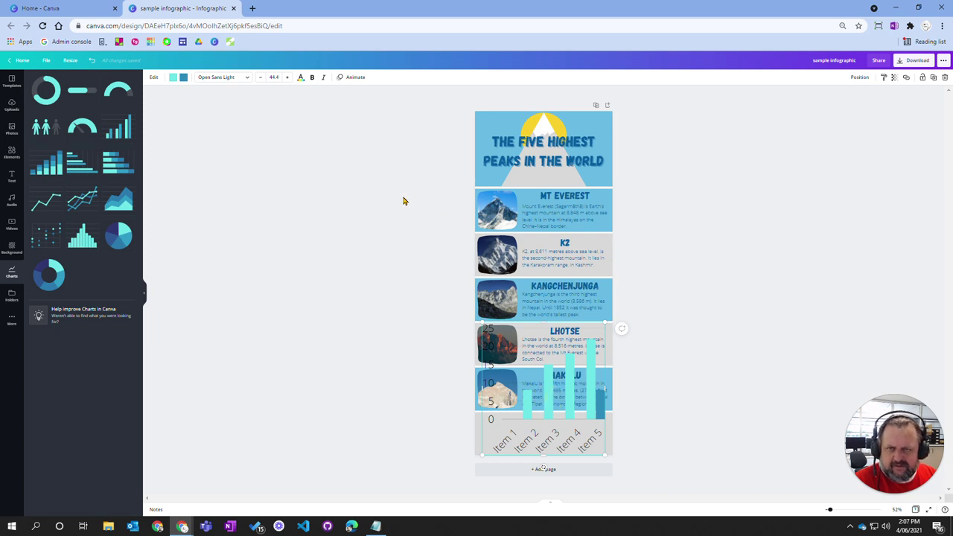
- Turn off Show labels in the chart settings to hide axis numbers and item names
left_click(153, 77)
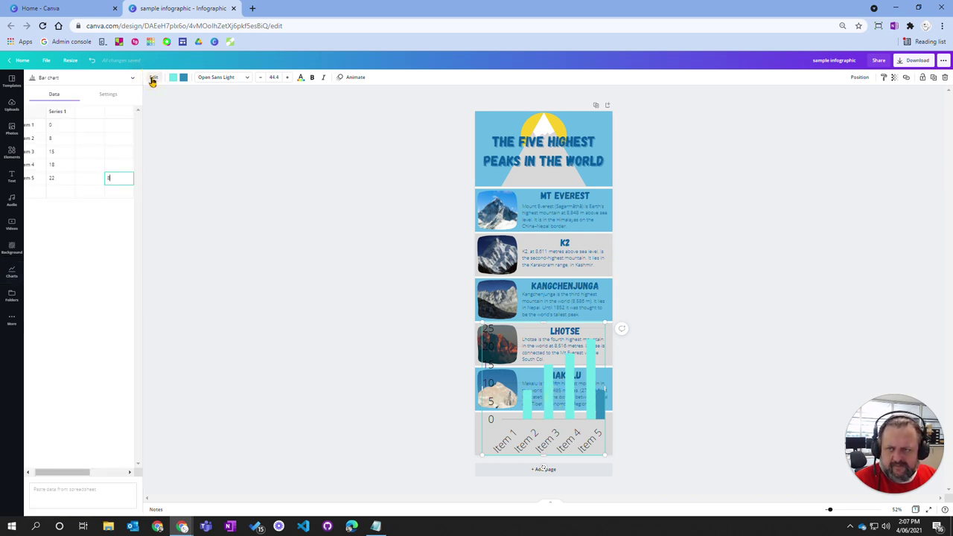
left_click_drag(99, 471, 30, 471)
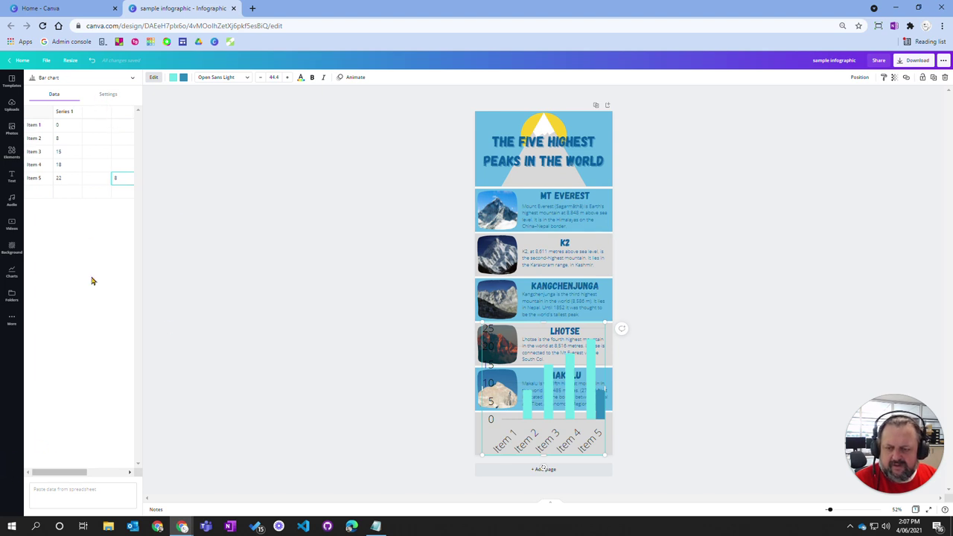
left_click(110, 96)
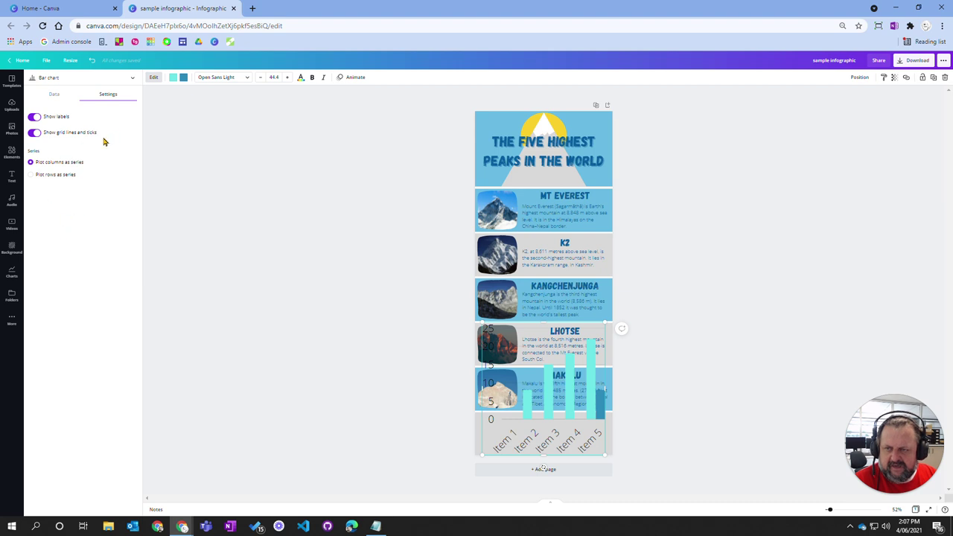
left_click(35, 117)
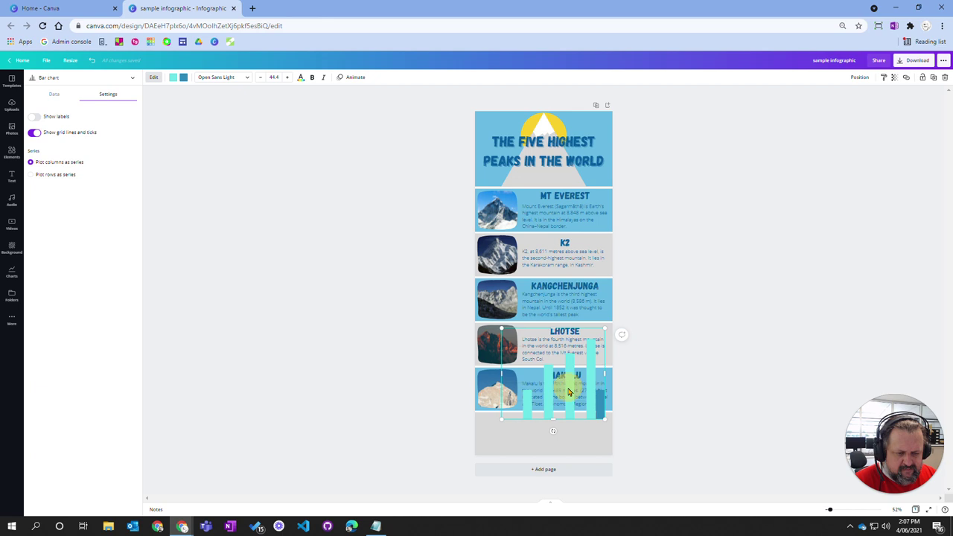
- Remove the leftover second-series value beside Item 5 in the chart data table
left_click(54, 94)
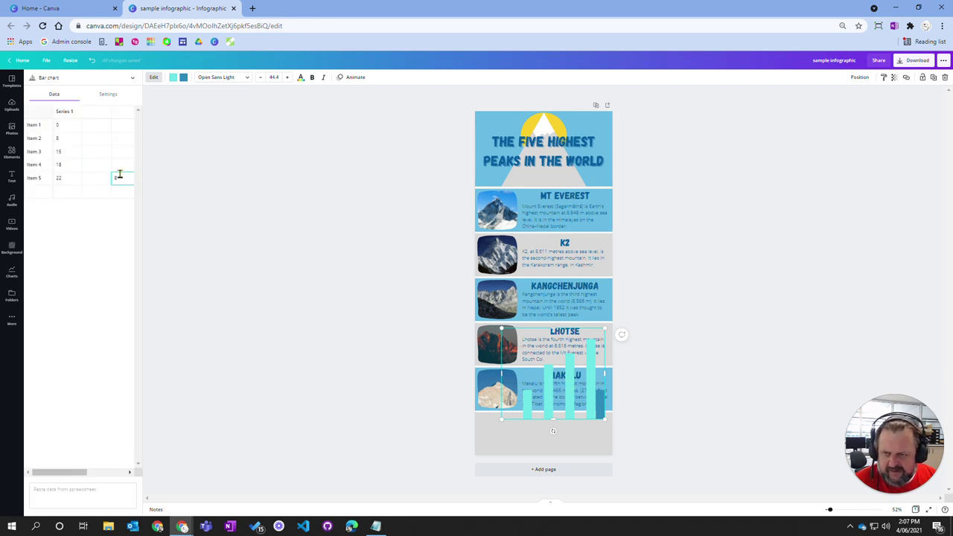
right_click(87, 180)
left_click(41, 211)
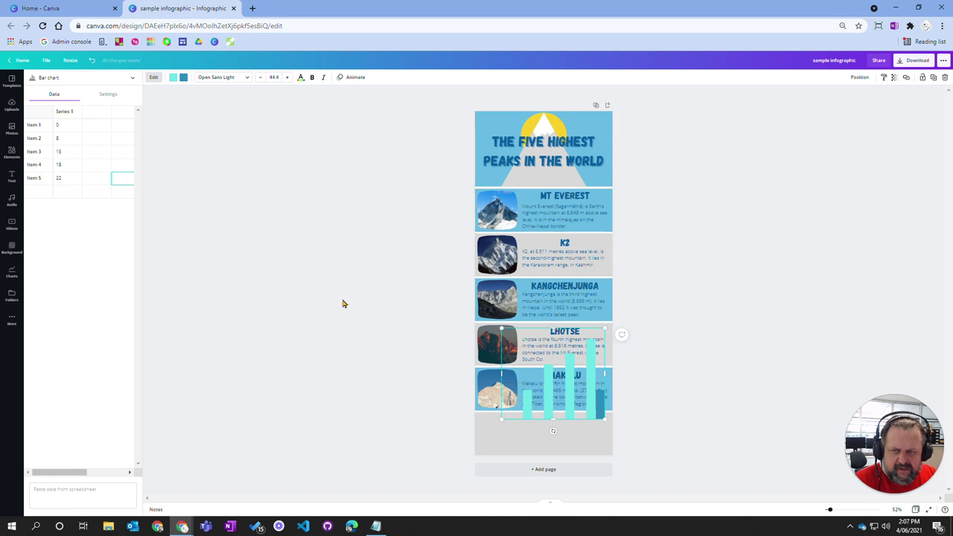
left_click(87, 178)
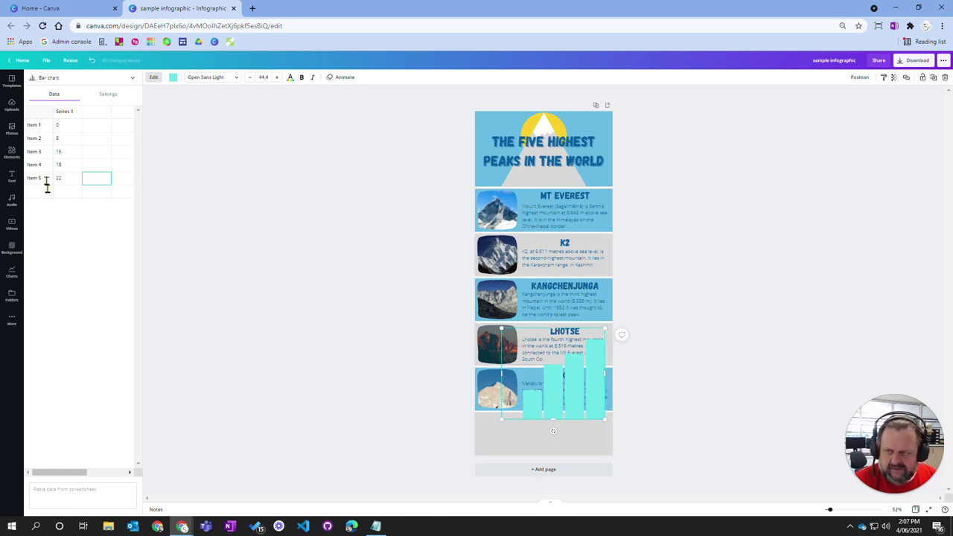
left_click(67, 125)
left_click(58, 151)
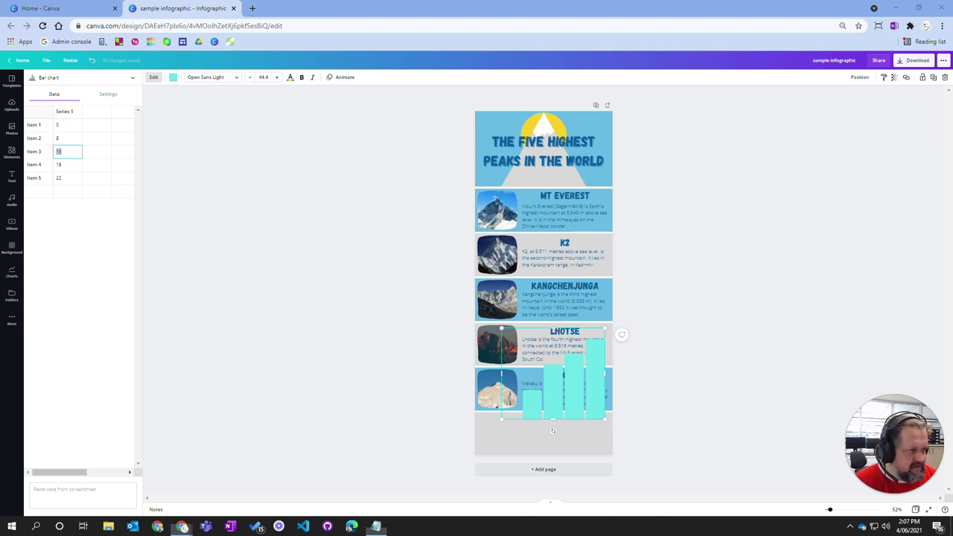
- Enter the peak heights 8848, 8611, 8586, 8516 and 8485 as the five Series 1 values
left_click(69, 125)
type("8848")
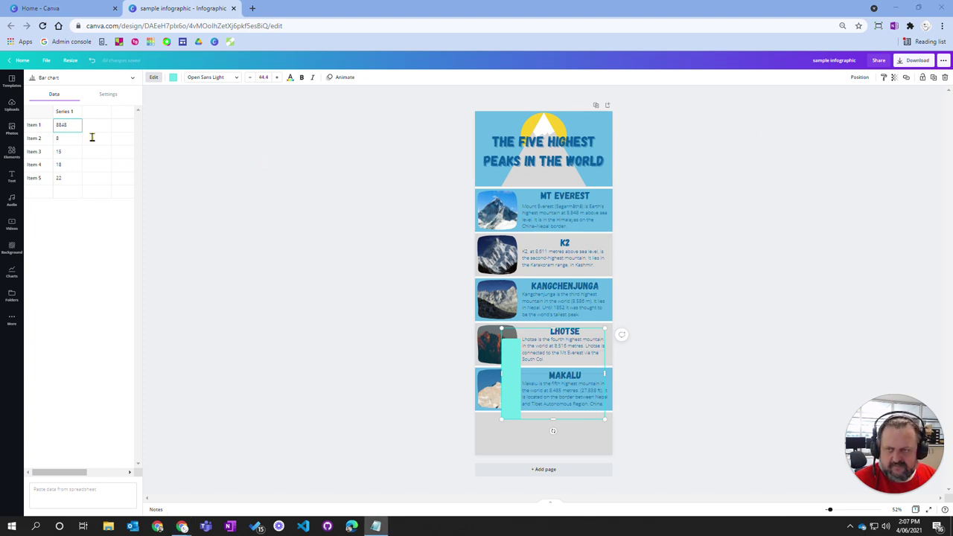
left_click(67, 138)
type("8611")
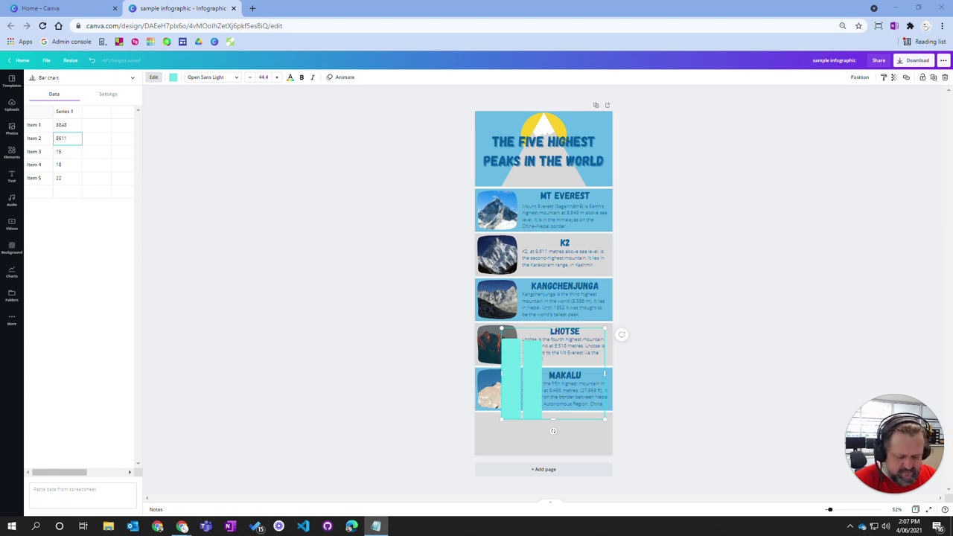
left_click(68, 152)
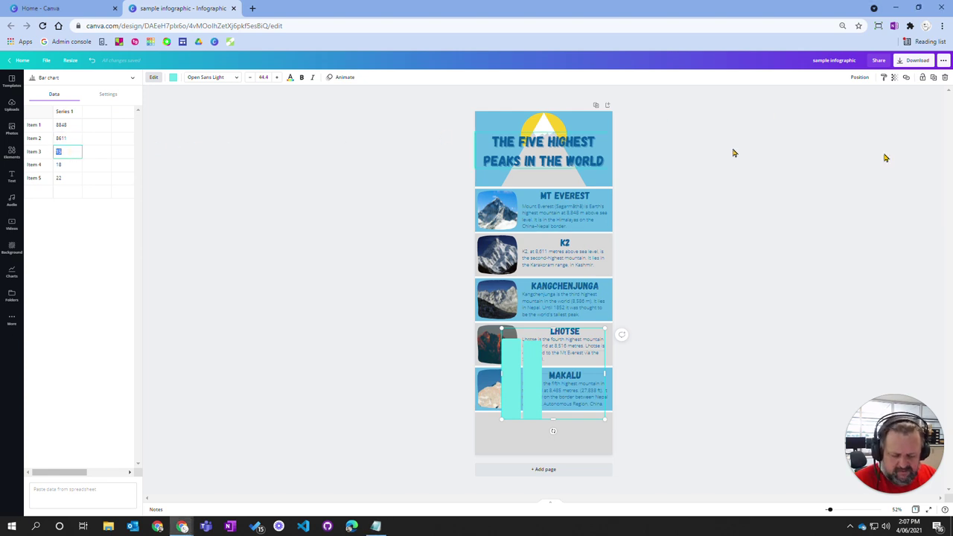
type("8586")
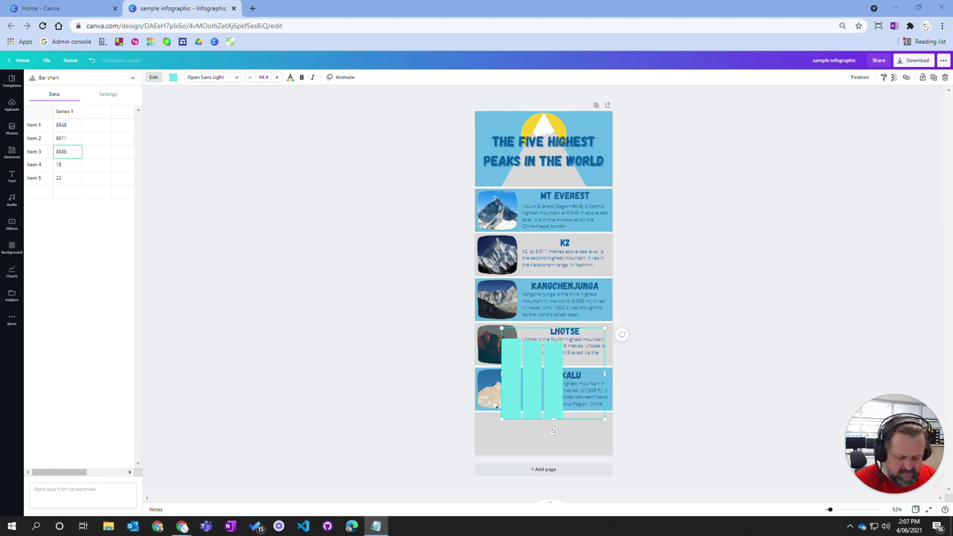
left_click(68, 164)
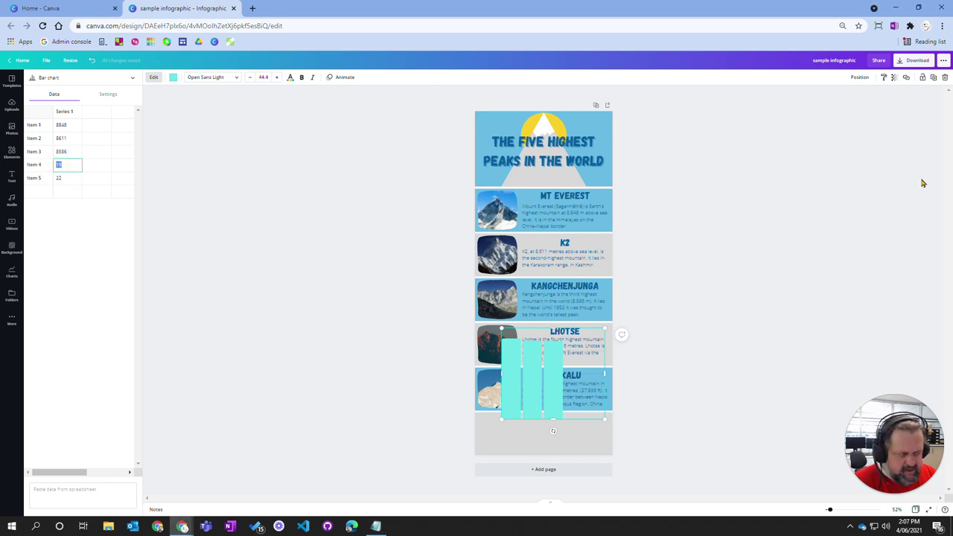
type("8516")
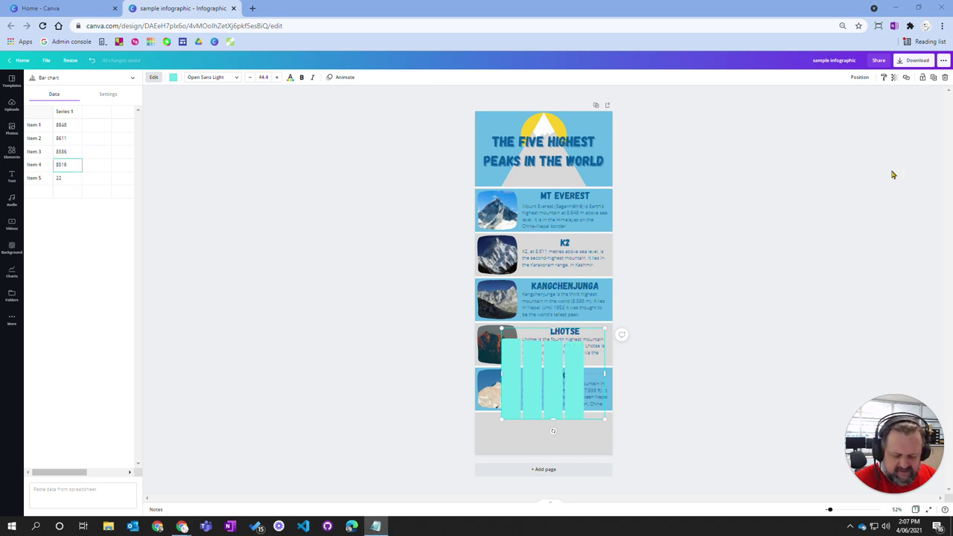
left_click(67, 180)
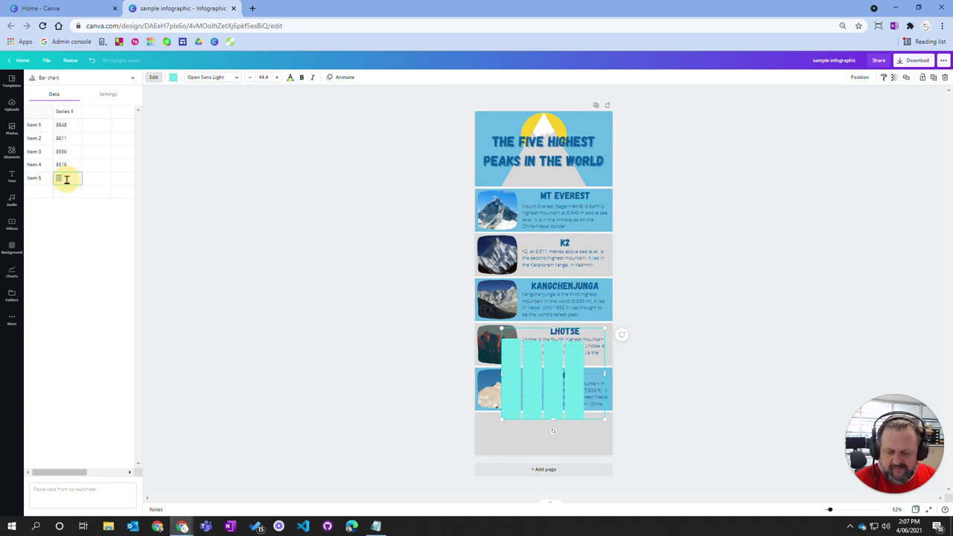
type("8485")
key("Escape")
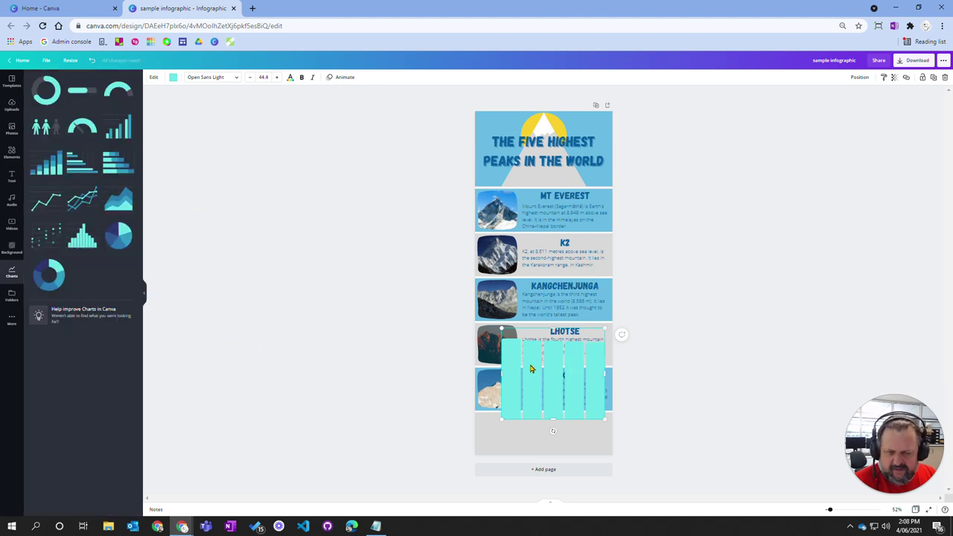
left_click(153, 76)
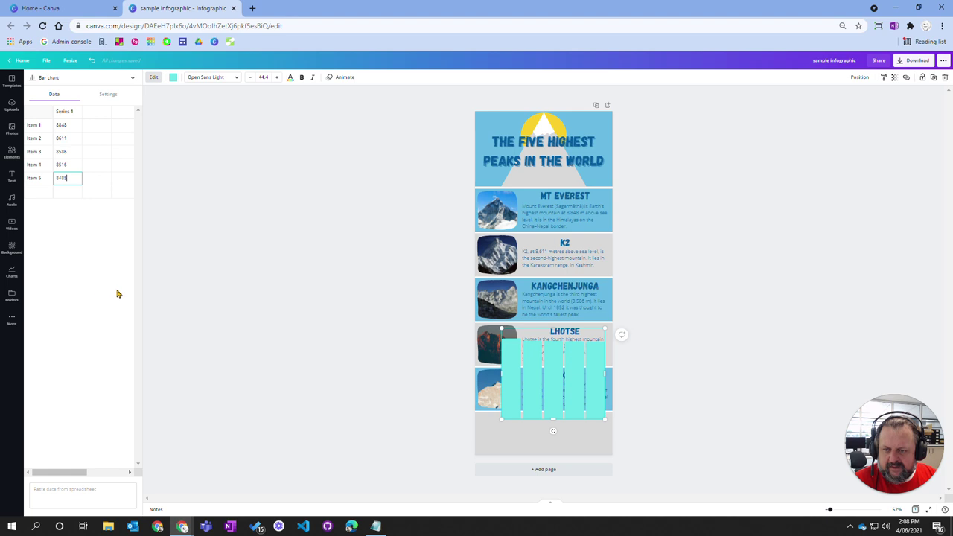
- Move the chart into the grey strip below Makalu and shorten it from the top
left_click_drag(560, 378, 552, 407)
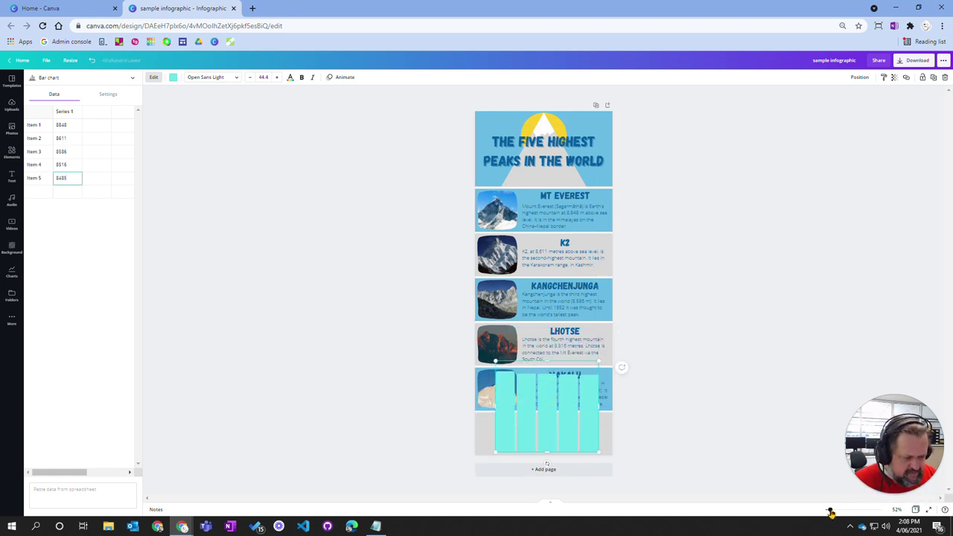
left_click_drag(830, 512, 851, 509)
scroll(759, 439, "down", 2)
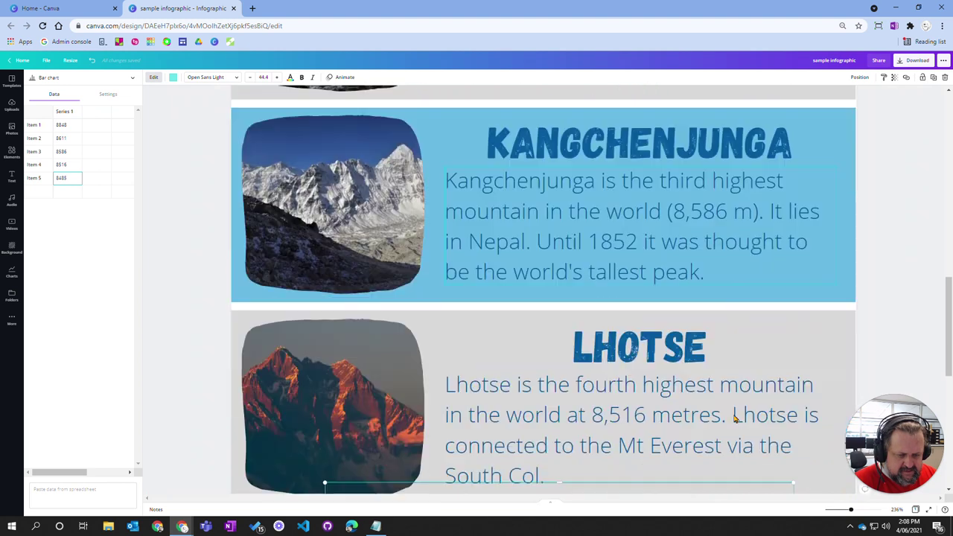
scroll(735, 419, "down", 3)
scroll(560, 312, "up", 2)
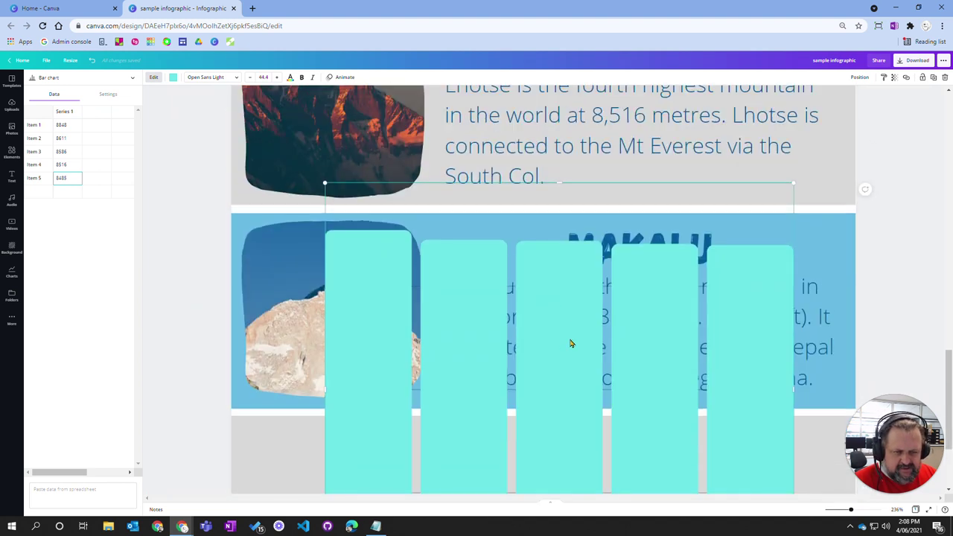
left_click_drag(562, 185, 573, 409)
scroll(586, 358, "down", 2)
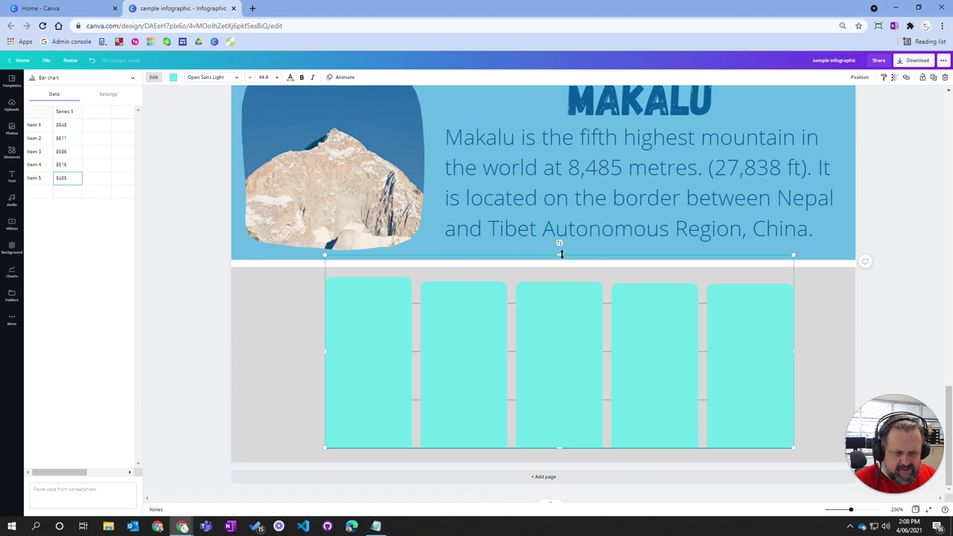
left_click_drag(560, 254, 586, 291)
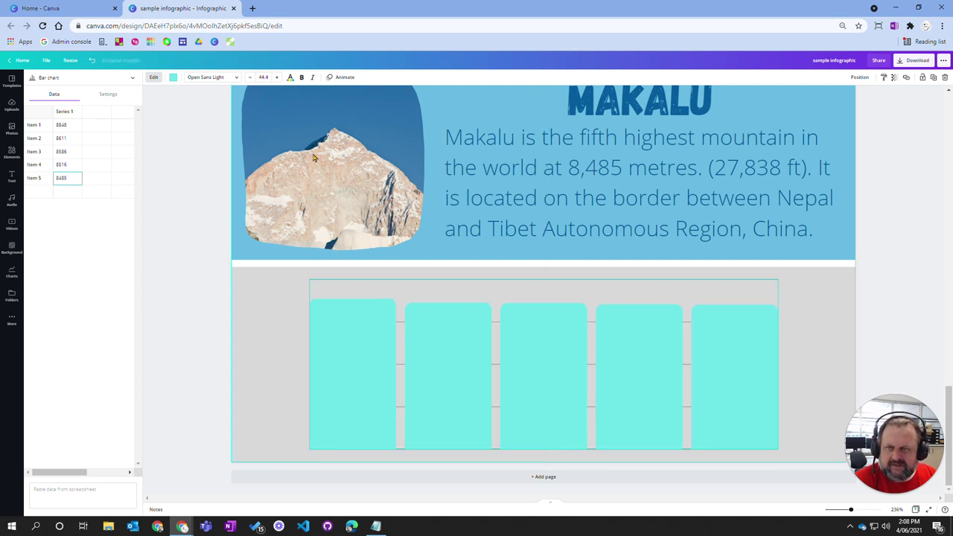
- Recolour the chart bars with the light blue document colour
left_click(172, 77)
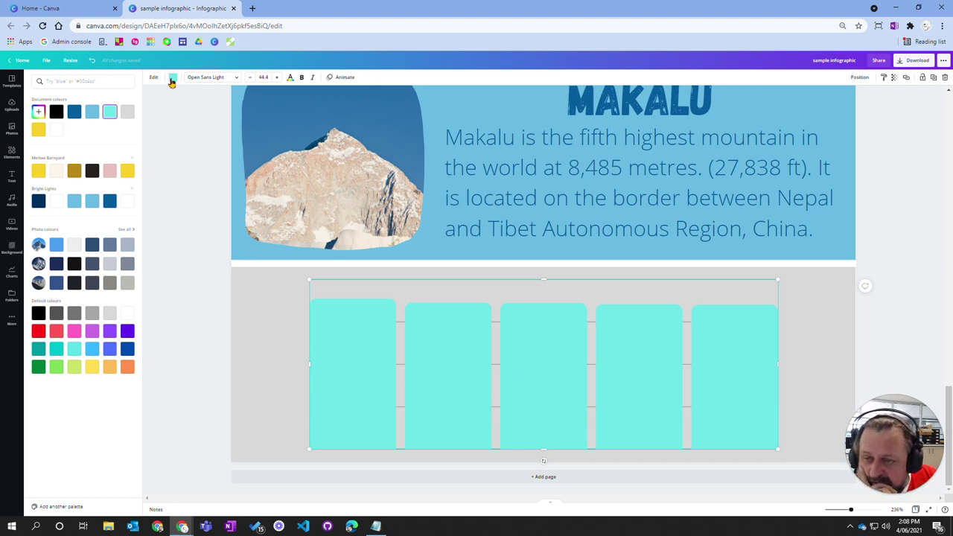
left_click(92, 115)
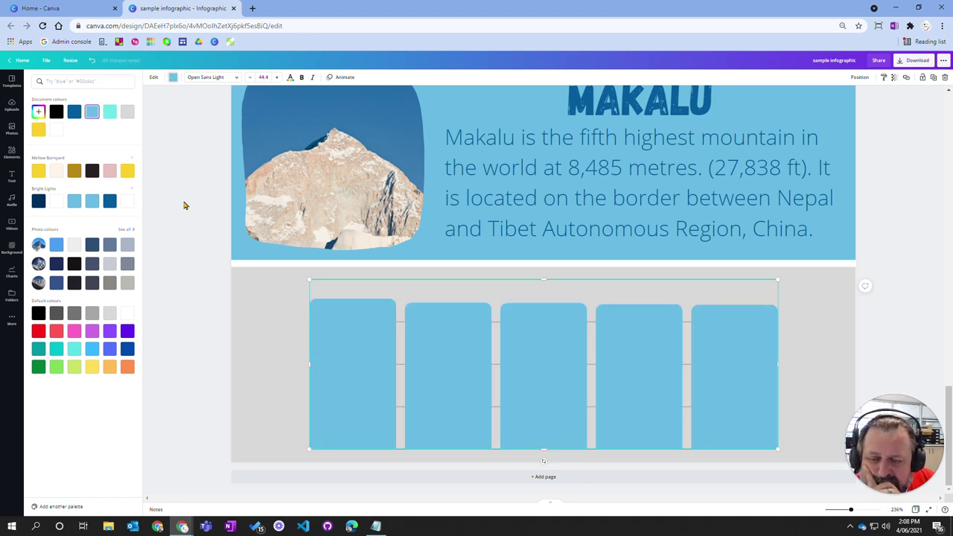
left_click(173, 177)
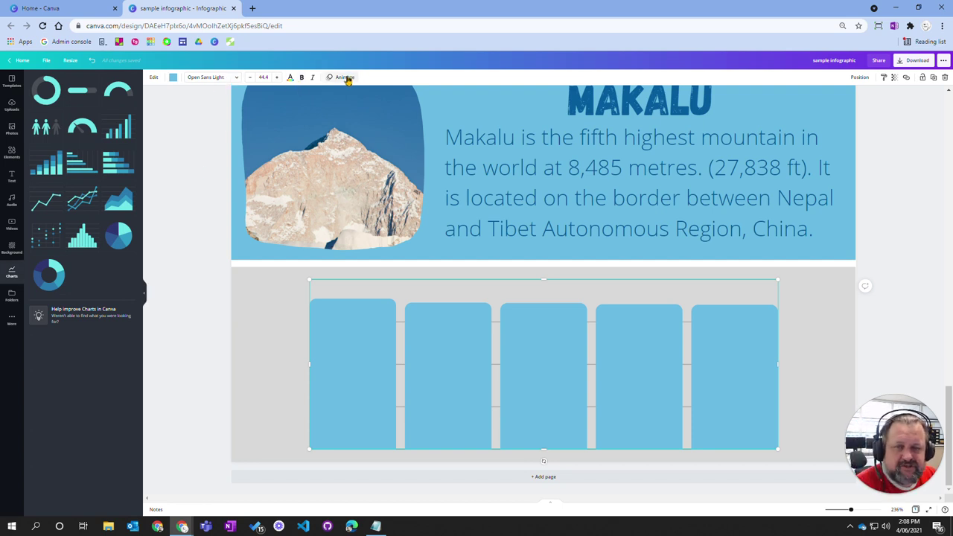
- Review the chart's font and text colour options, leaving both unchanged
left_click(233, 78)
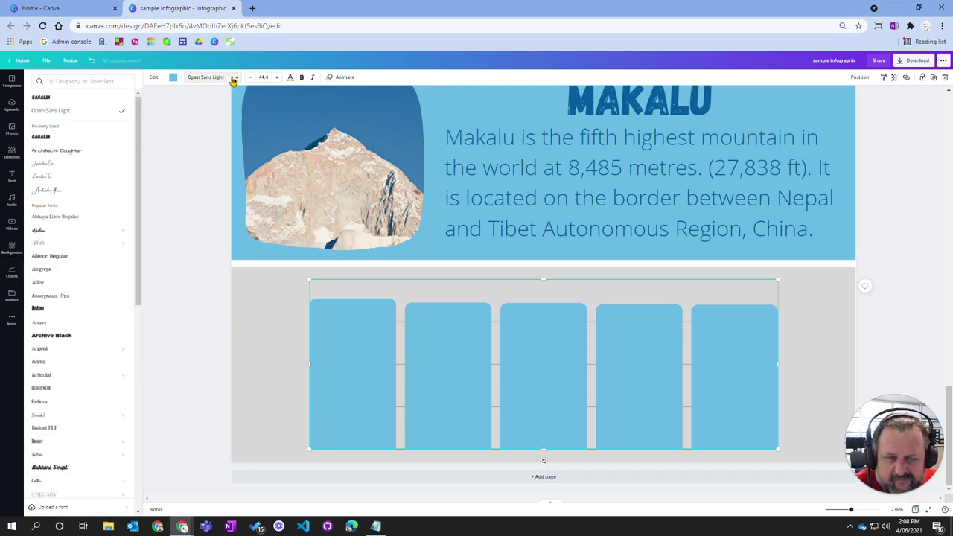
left_click(233, 79)
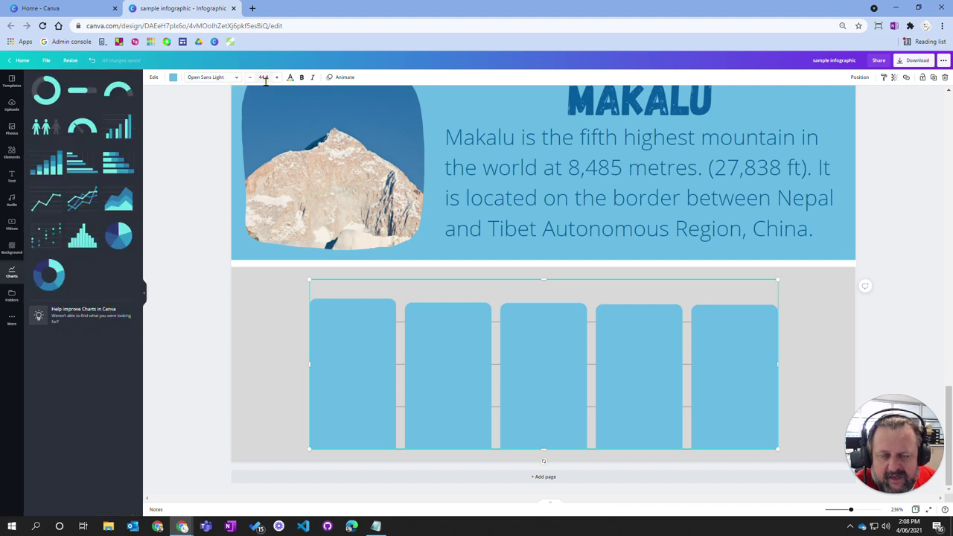
left_click(289, 79)
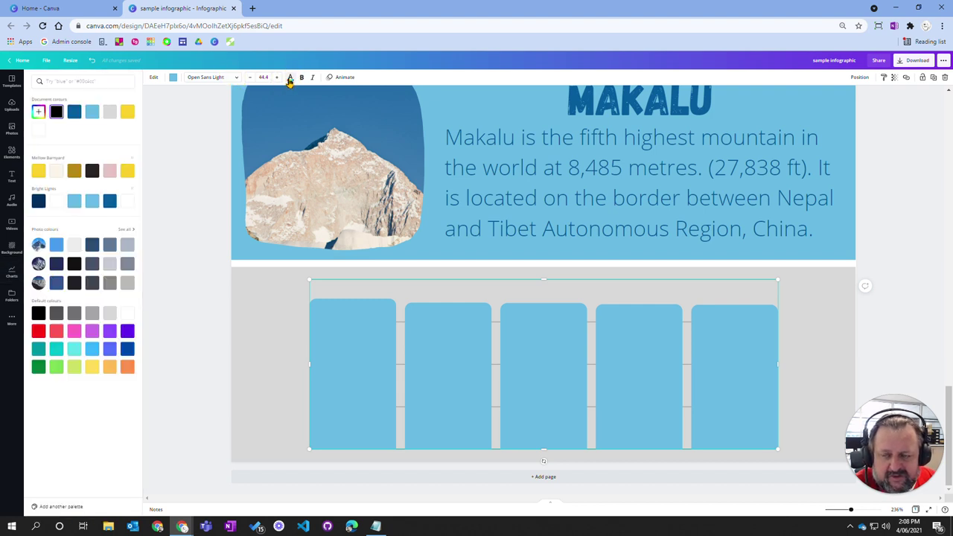
left_click(290, 79)
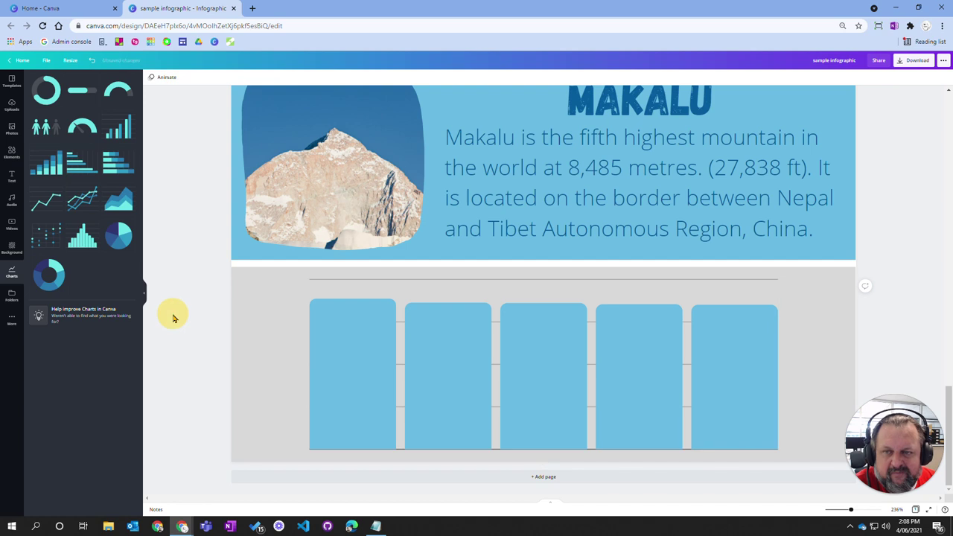
left_click(884, 305)
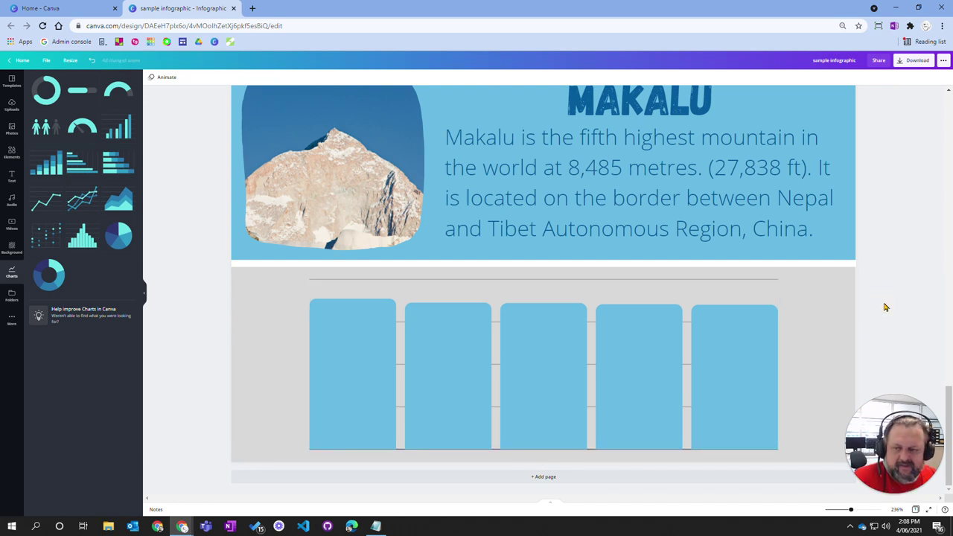
left_click(344, 315)
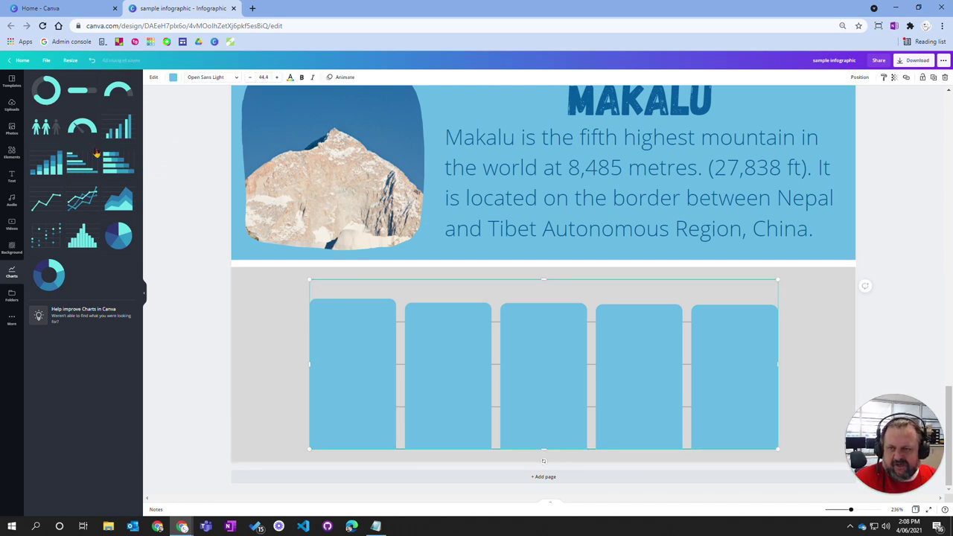
left_click(155, 80)
left_click(102, 79)
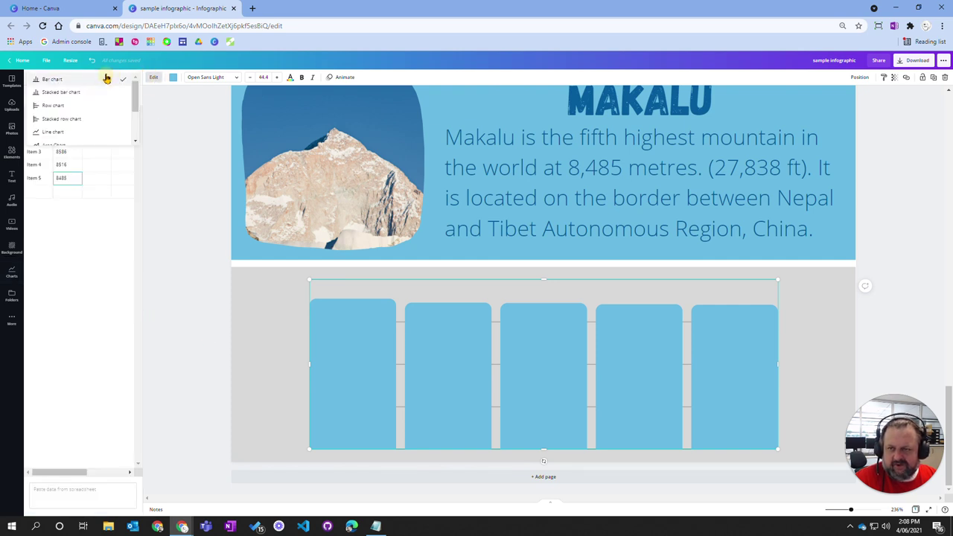
left_click(70, 106)
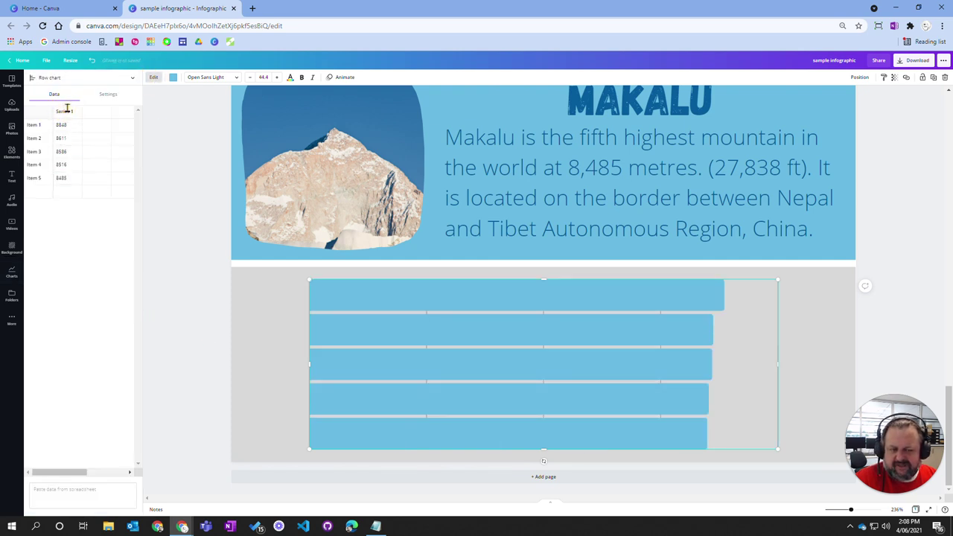
left_click(101, 78)
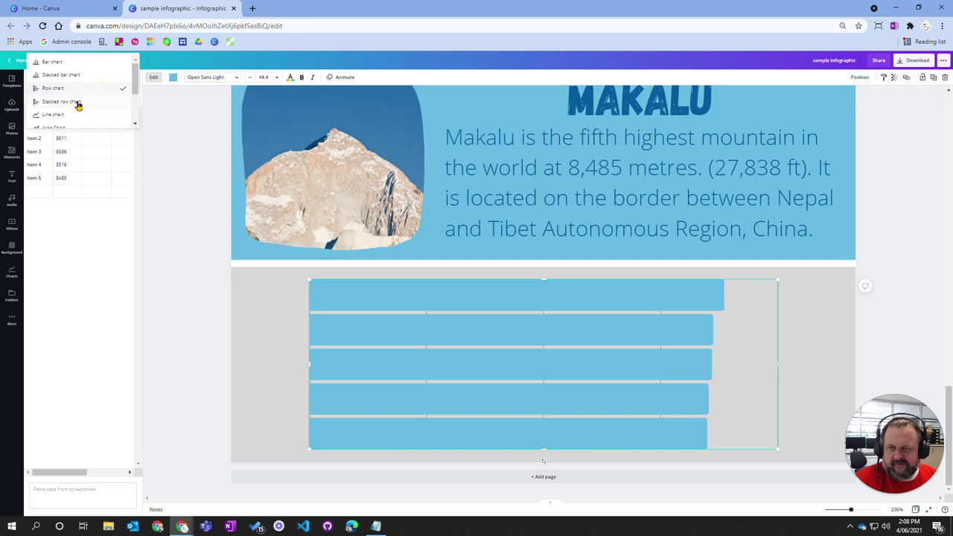
left_click(70, 64)
left_click(105, 81)
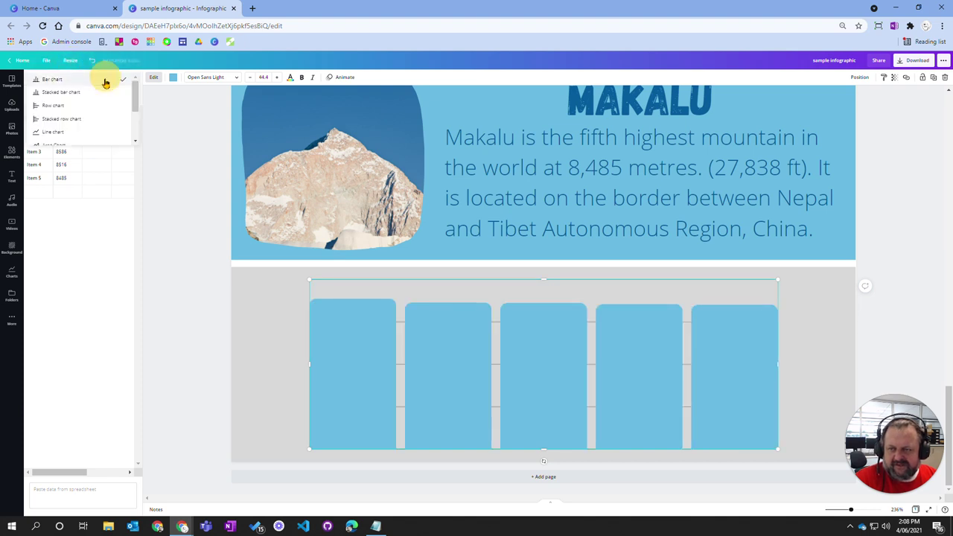
left_click(79, 132)
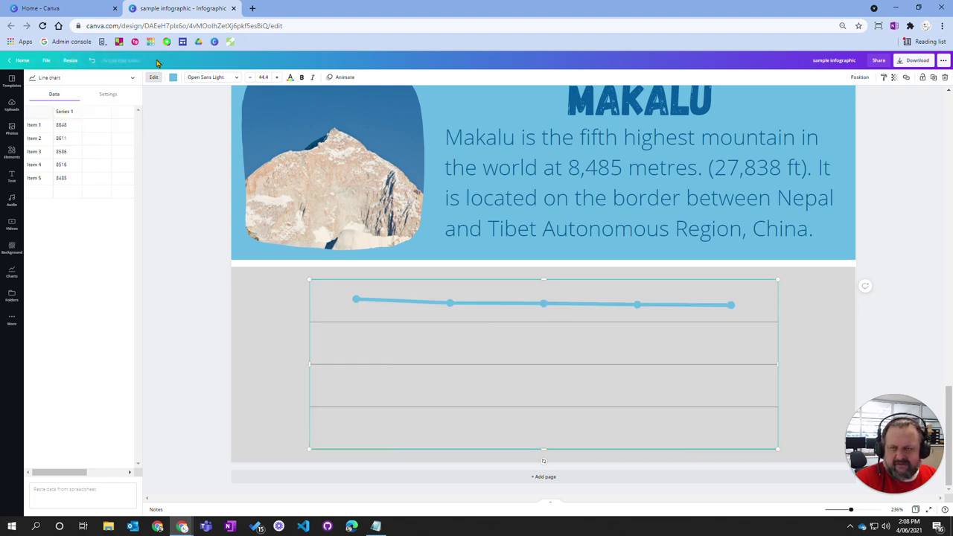
left_click(93, 78)
scroll(94, 111, "down", 3)
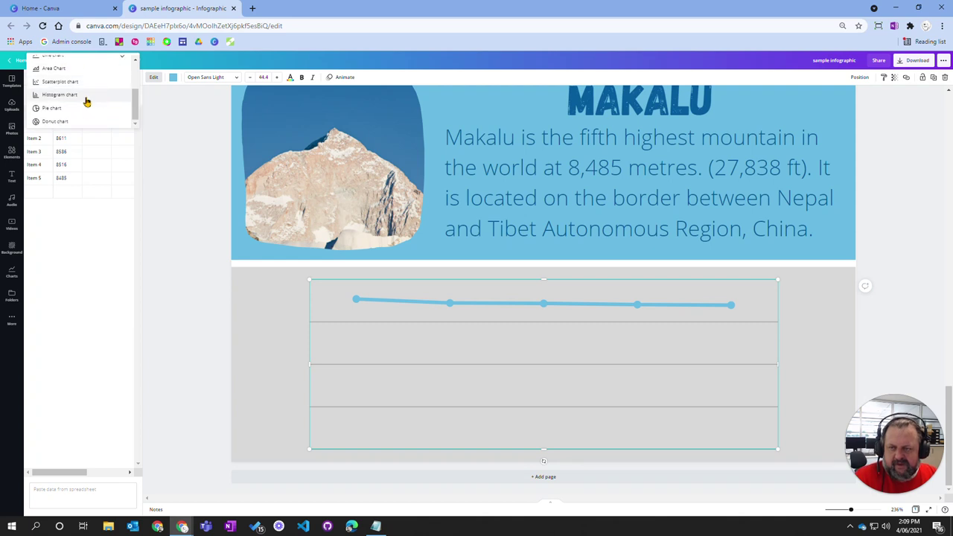
scroll(86, 101, "up", 3)
left_click(73, 66)
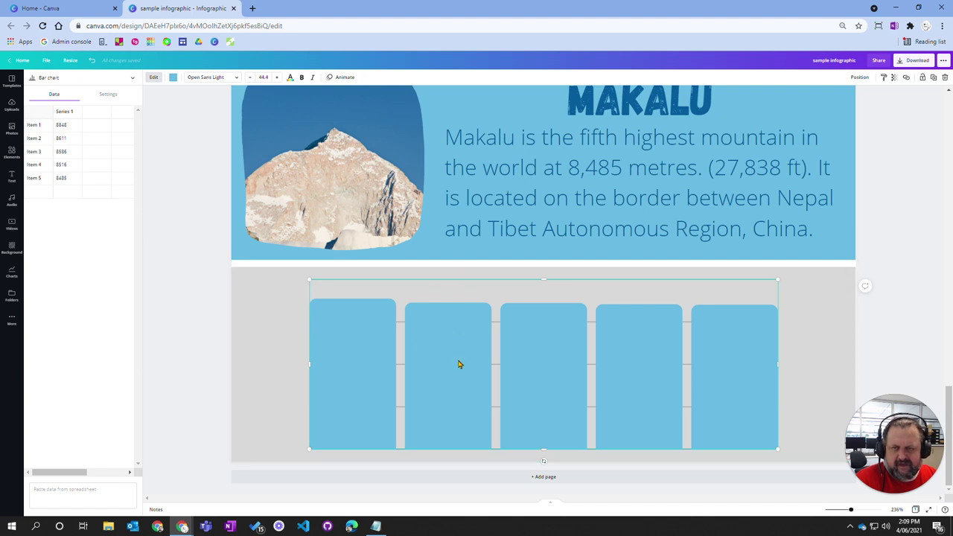
key("Escape")
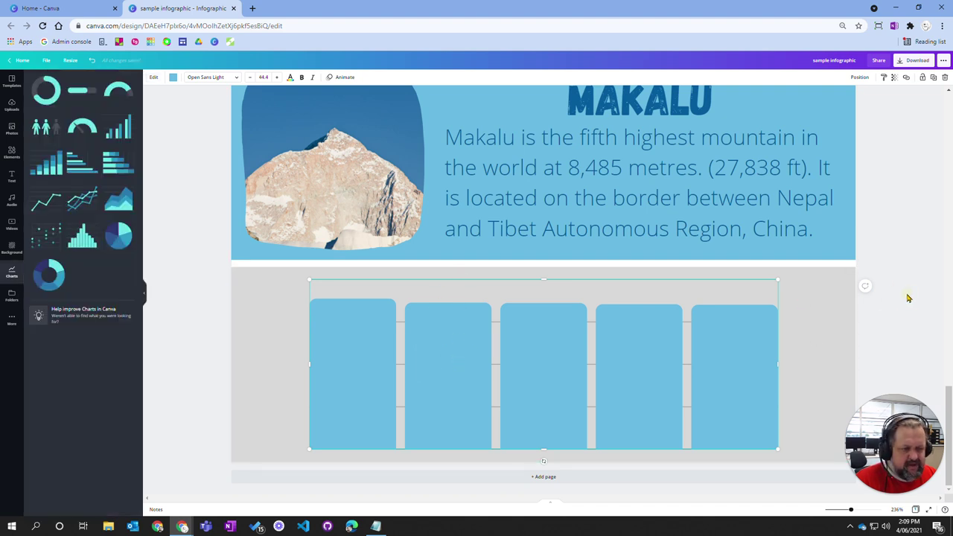
left_click(199, 320)
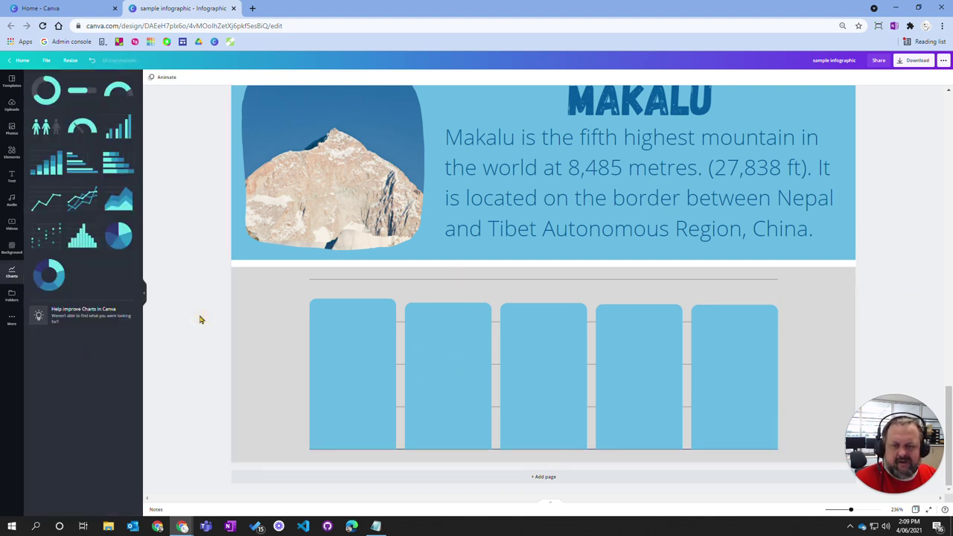